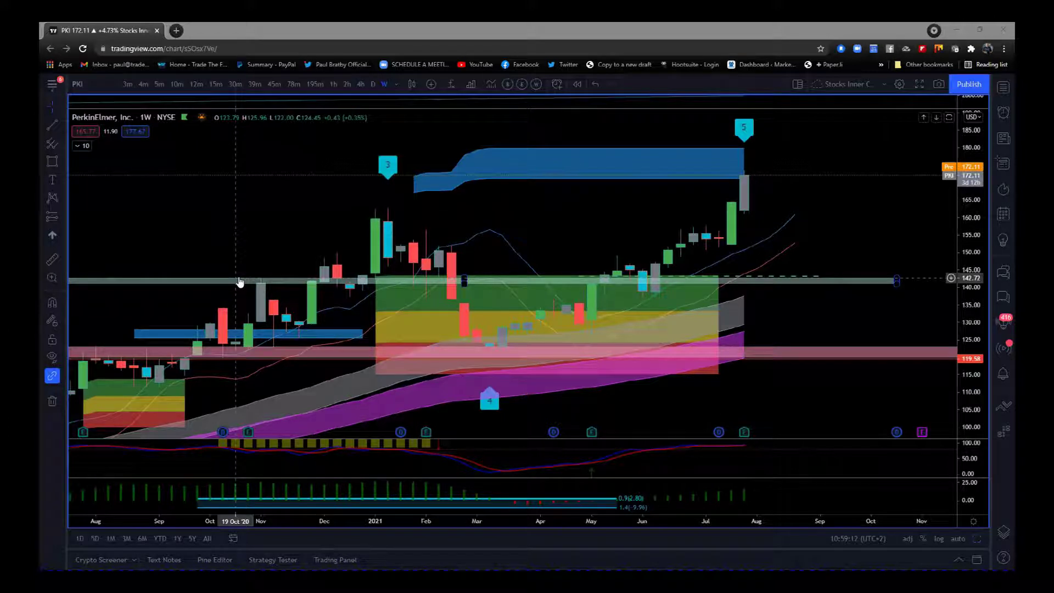
Step: Compress, zoom and shift the weekly PKI candles, then enlarge the oscillator pane below
click(337, 307)
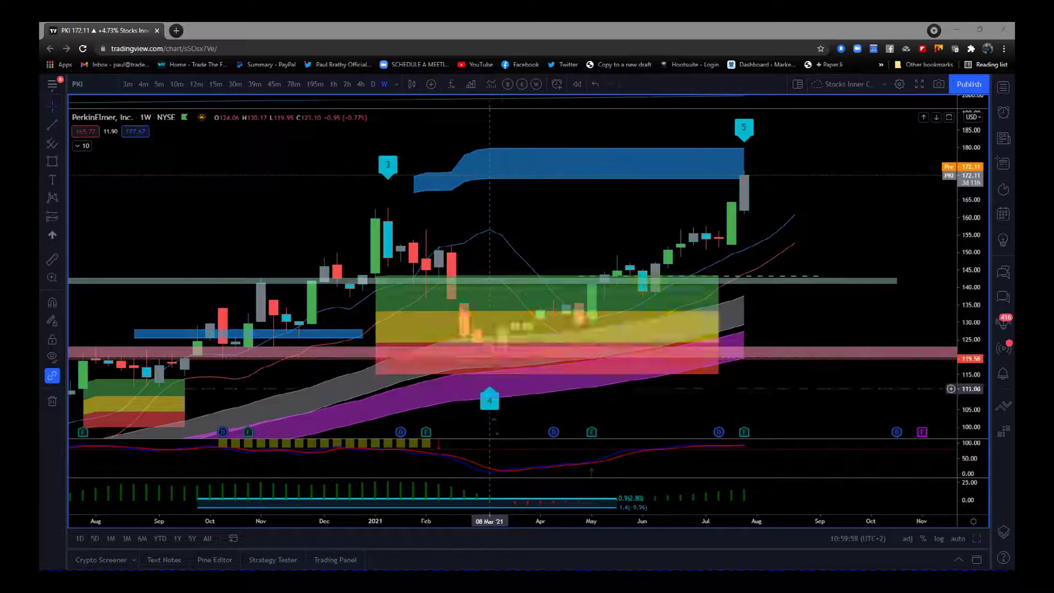
drag(555, 521, 593, 522)
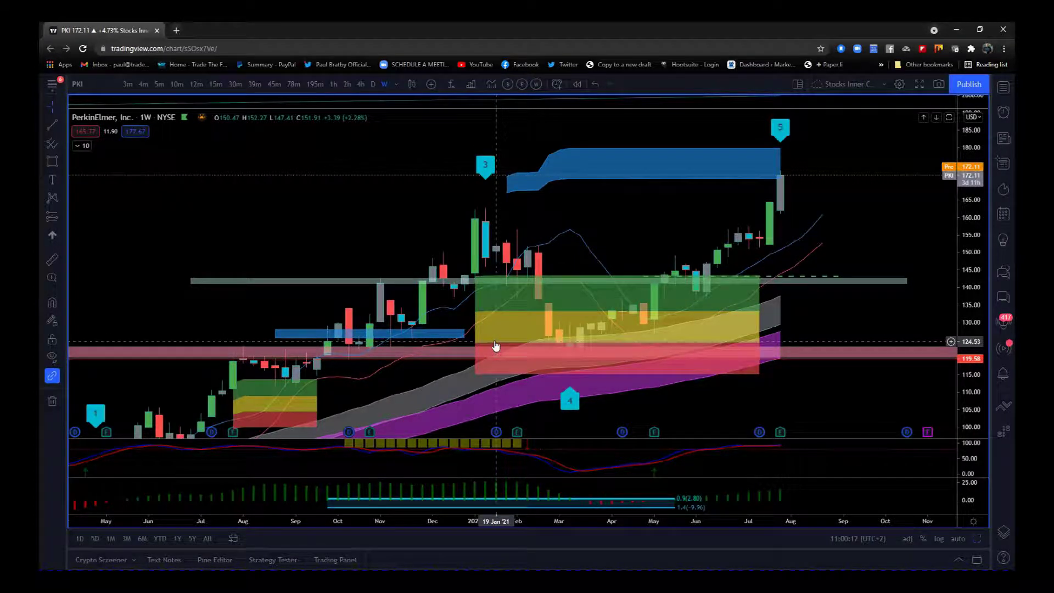
scroll(653, 530, up, 1)
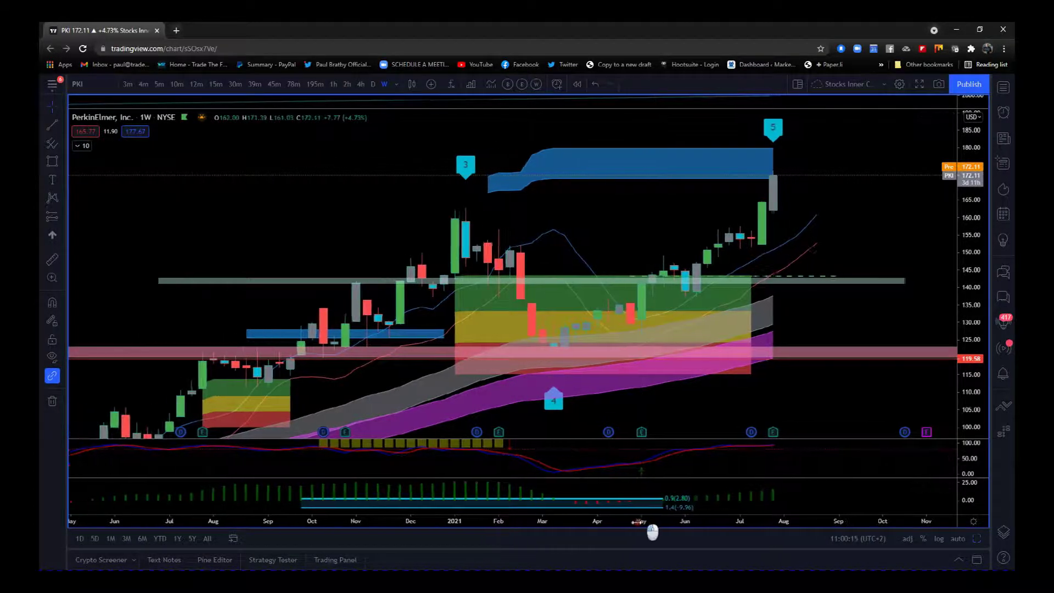
drag(653, 532, 541, 529)
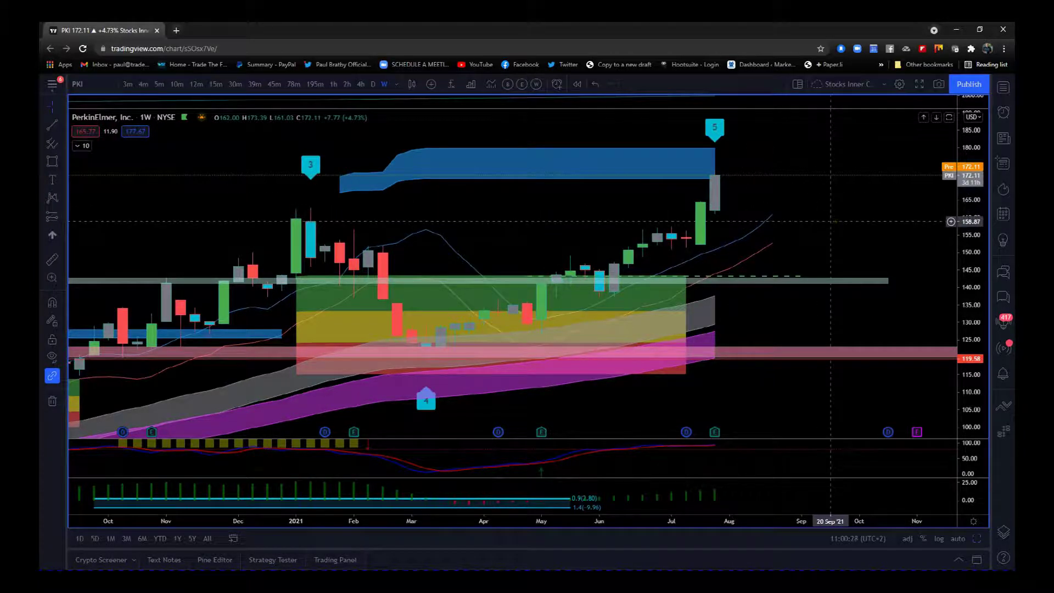
drag(849, 233, 872, 232)
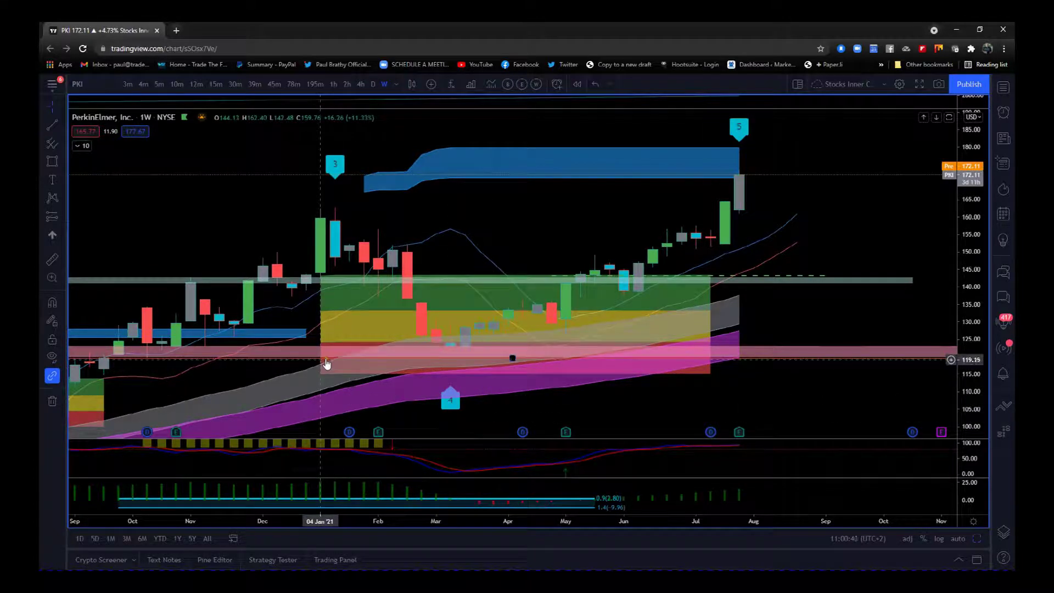
drag(475, 447, 482, 400)
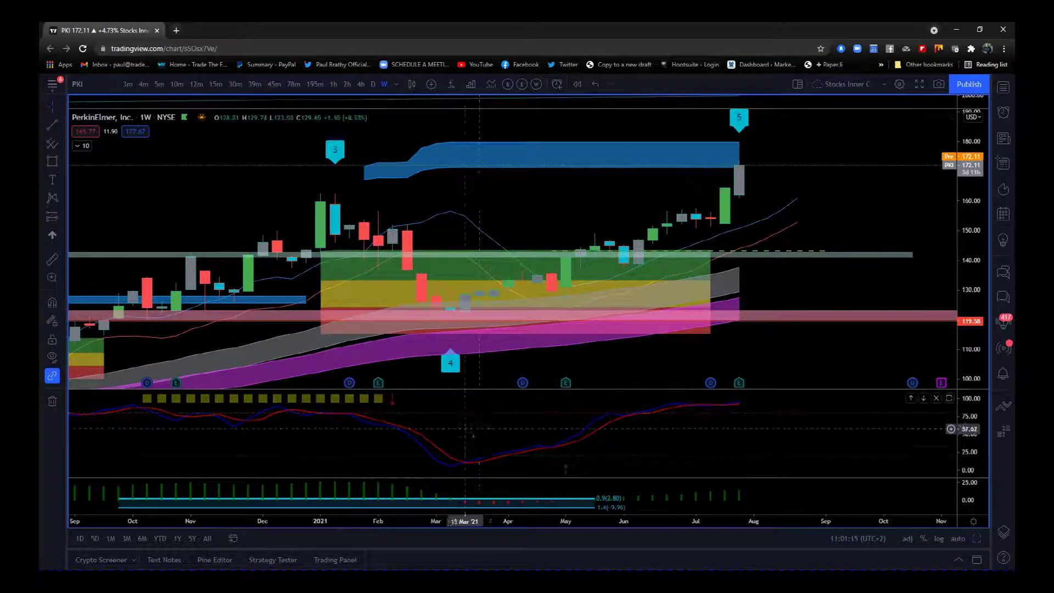
Step: Shrink the lower indicator panes so the weekly price pane regains height, and shift the candles right
drag(497, 483, 496, 433)
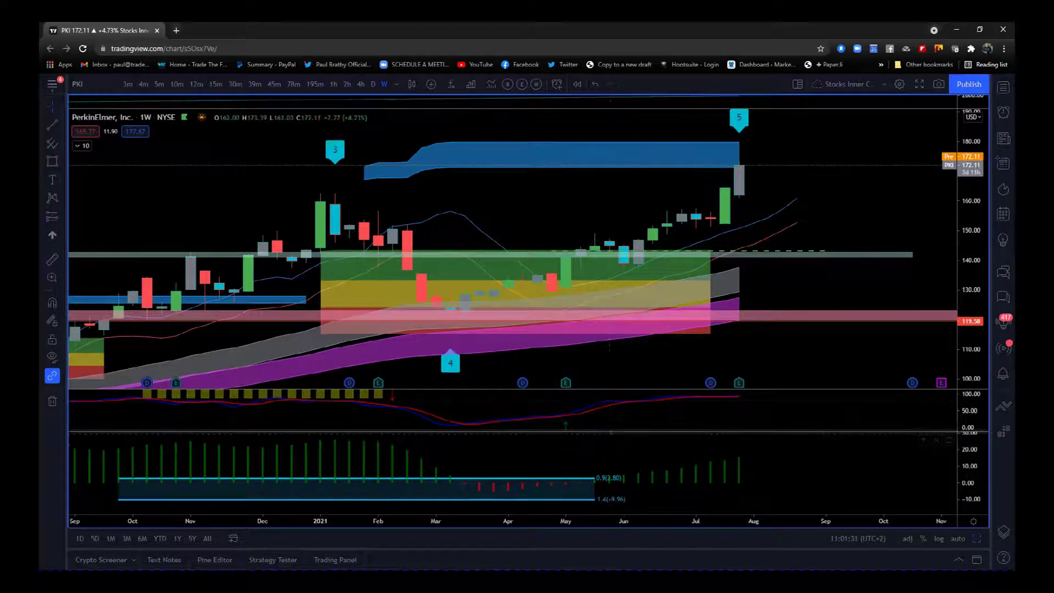
mouse_move(623, 445)
mouse_down()
mouse_move(619, 463)
mouse_move(611, 452)
mouse_up()
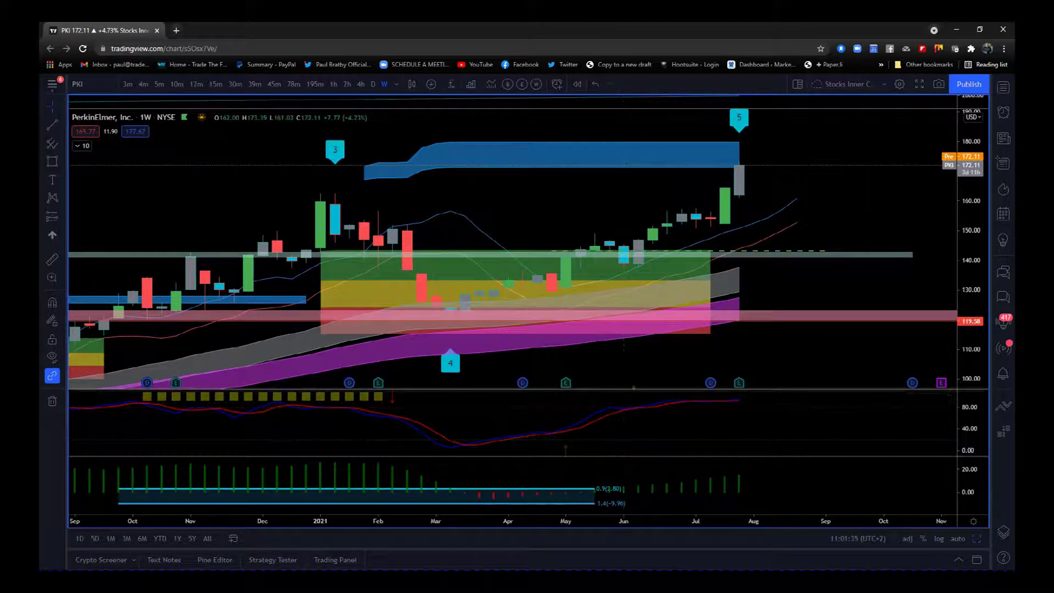
drag(634, 389, 630, 442)
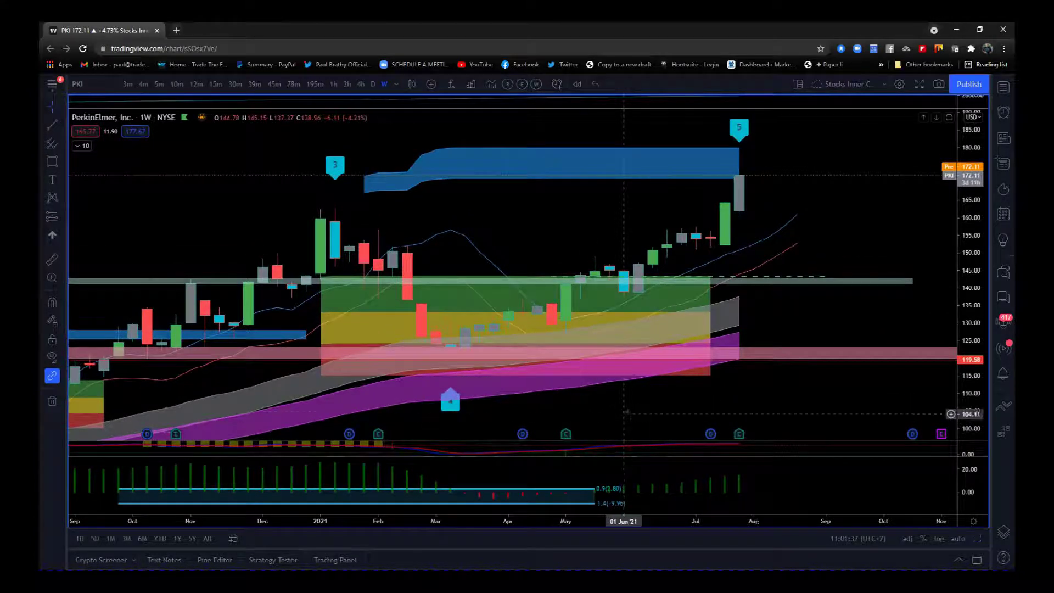
drag(657, 406, 684, 403)
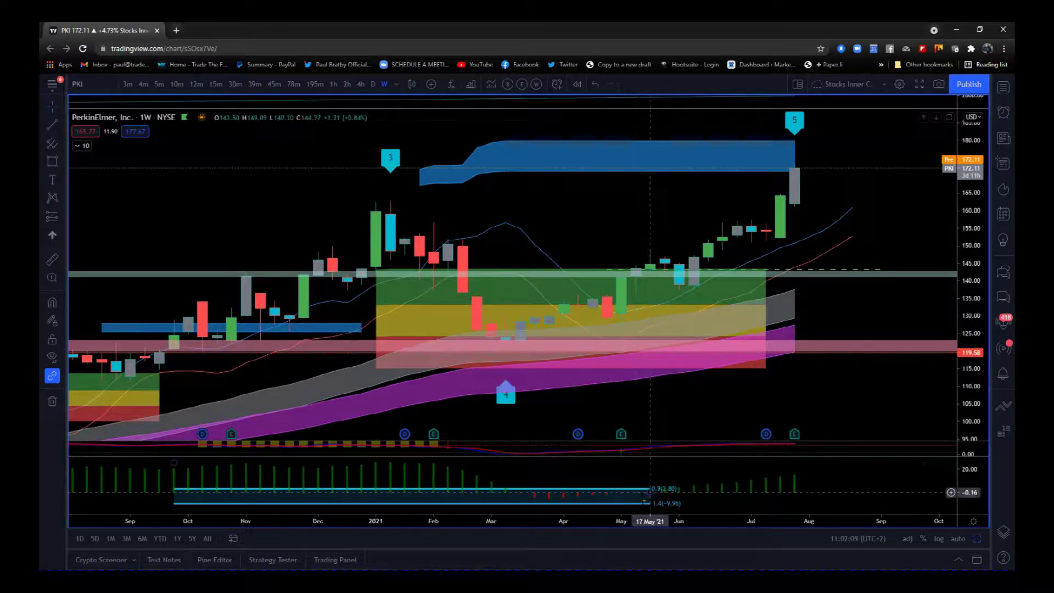
Step: Widen the weekly candles and select the coloured zone at the 143 level
drag(648, 523, 620, 526)
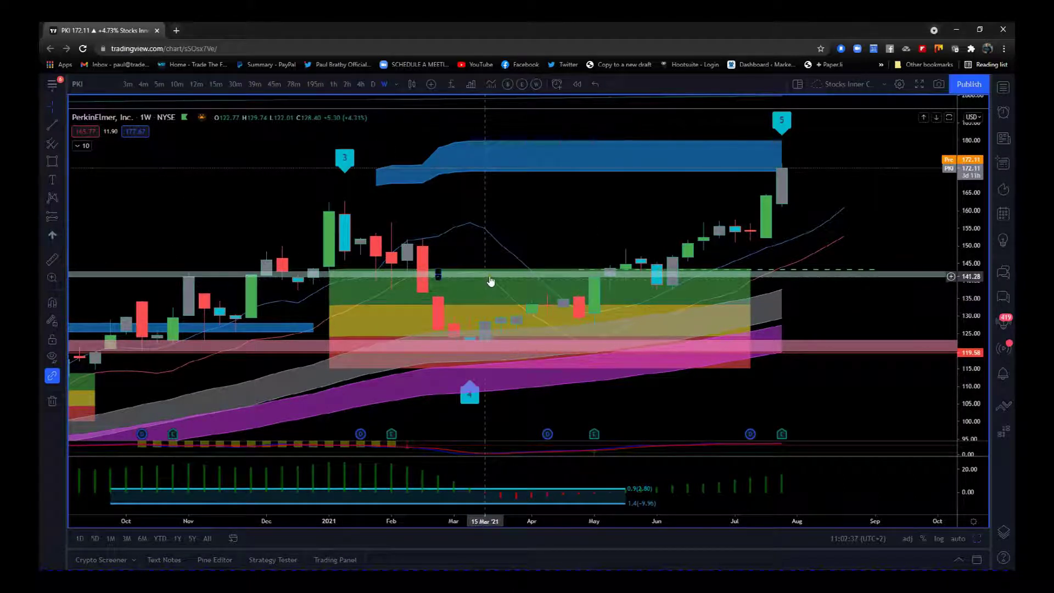
click(557, 272)
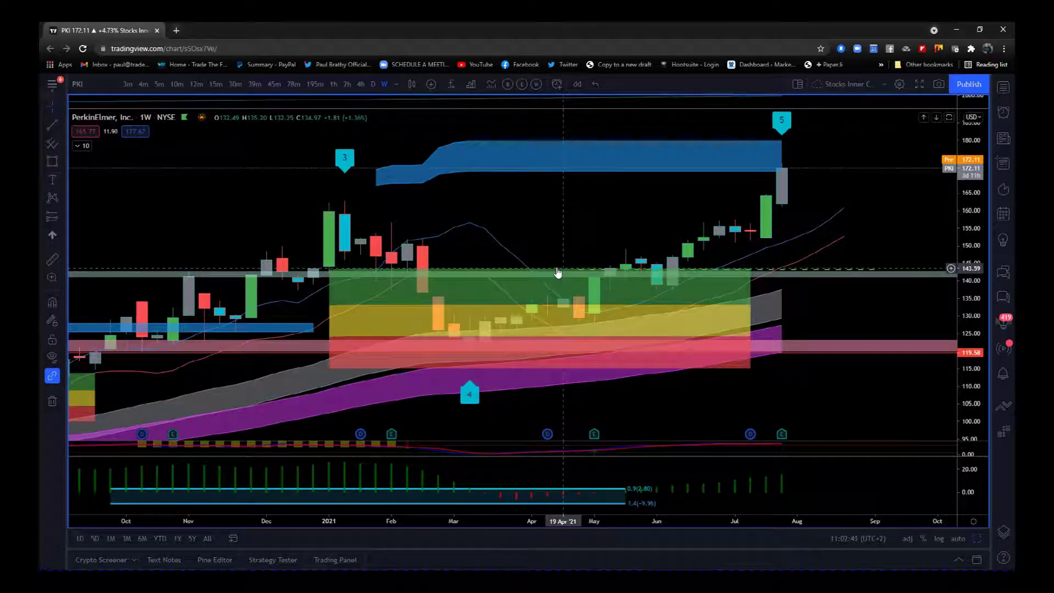
Step: Select the 143 horizontal line so the wave 4 zones sit behind the candles
click(573, 274)
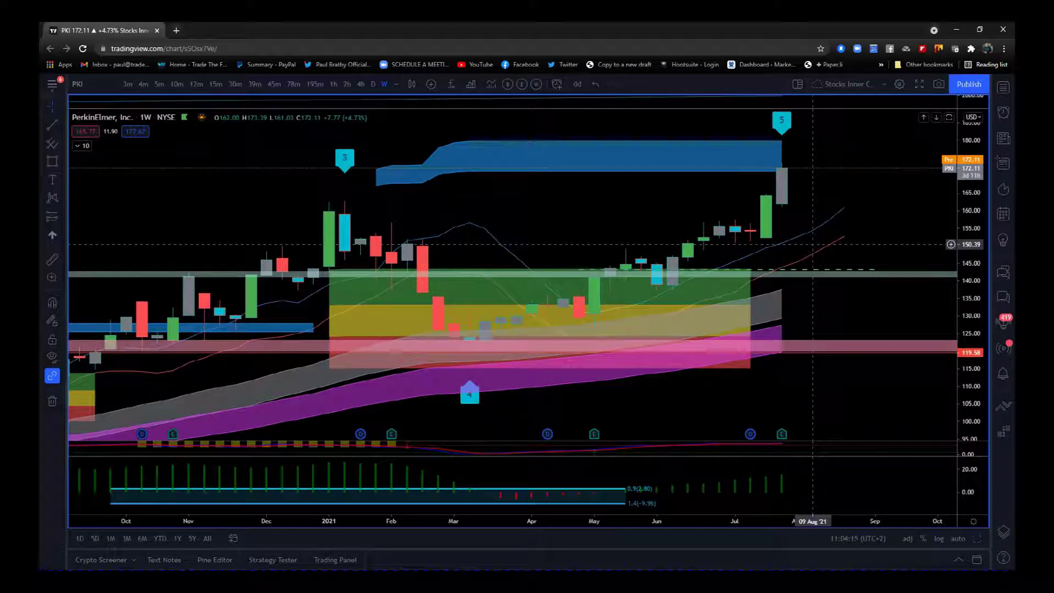
Step: Draw a red stop line at 150.39 from 28 Jun to 13 Sep on the weekly chart
click(52, 126)
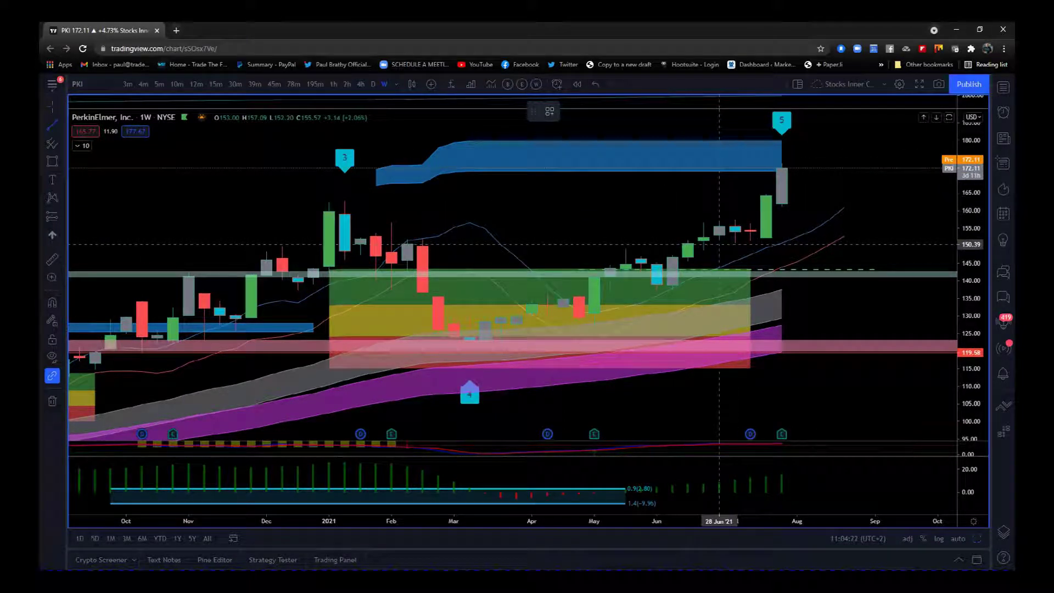
click(720, 245)
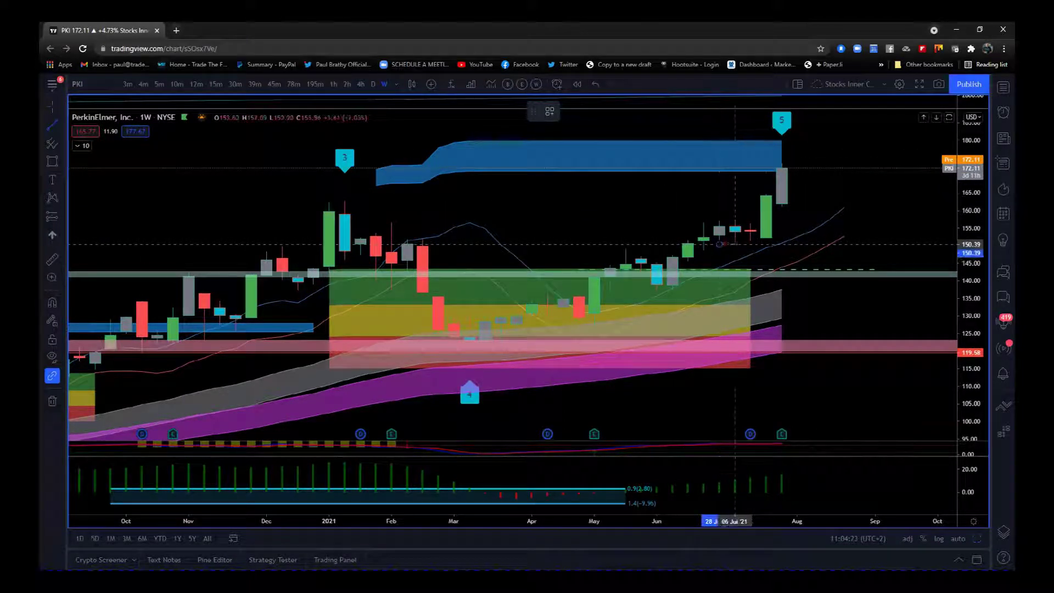
click(891, 243)
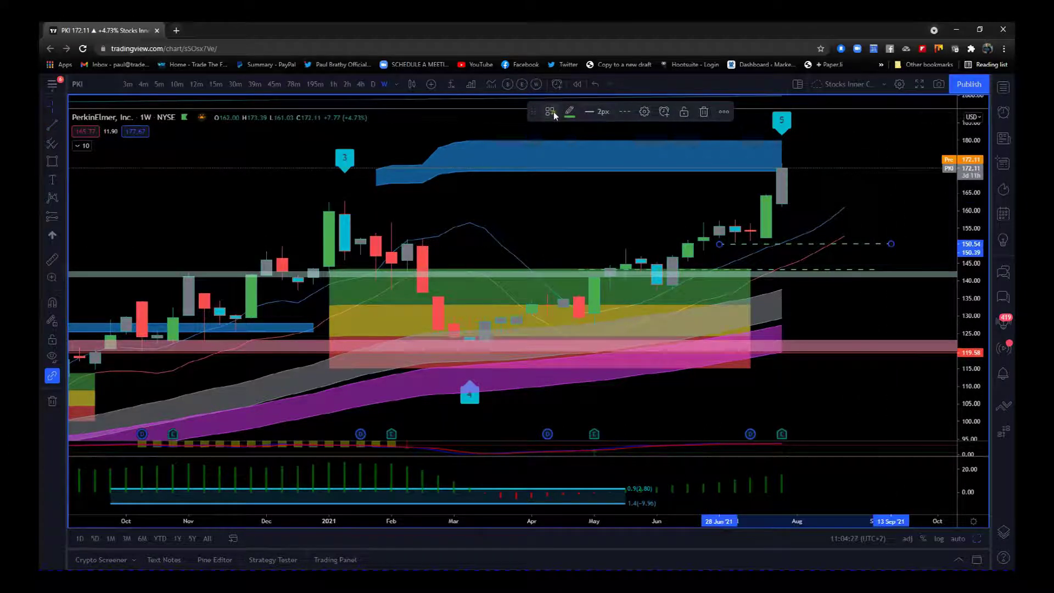
click(567, 112)
click(571, 146)
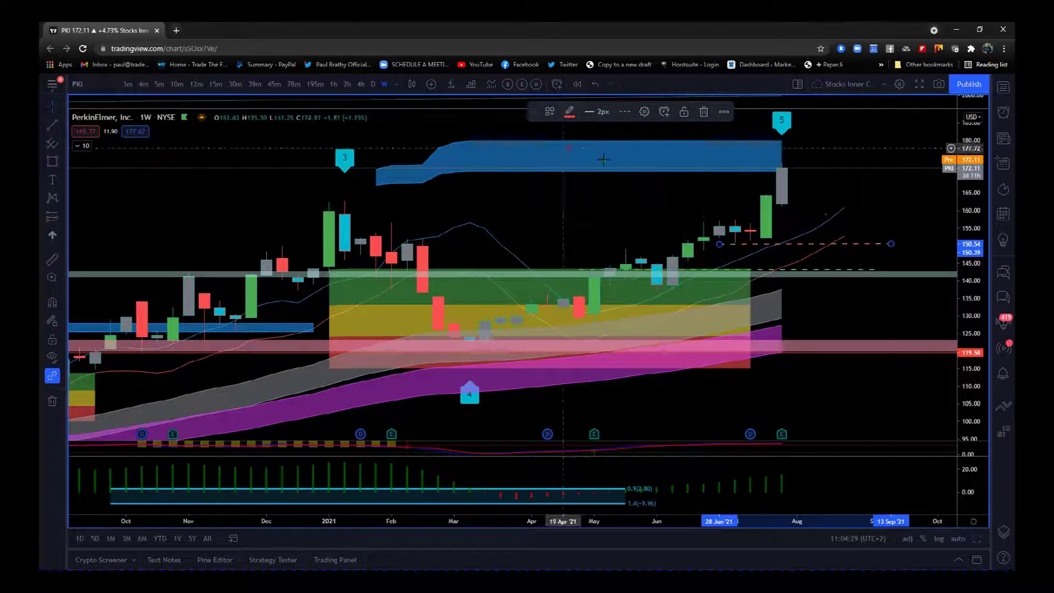
click(818, 198)
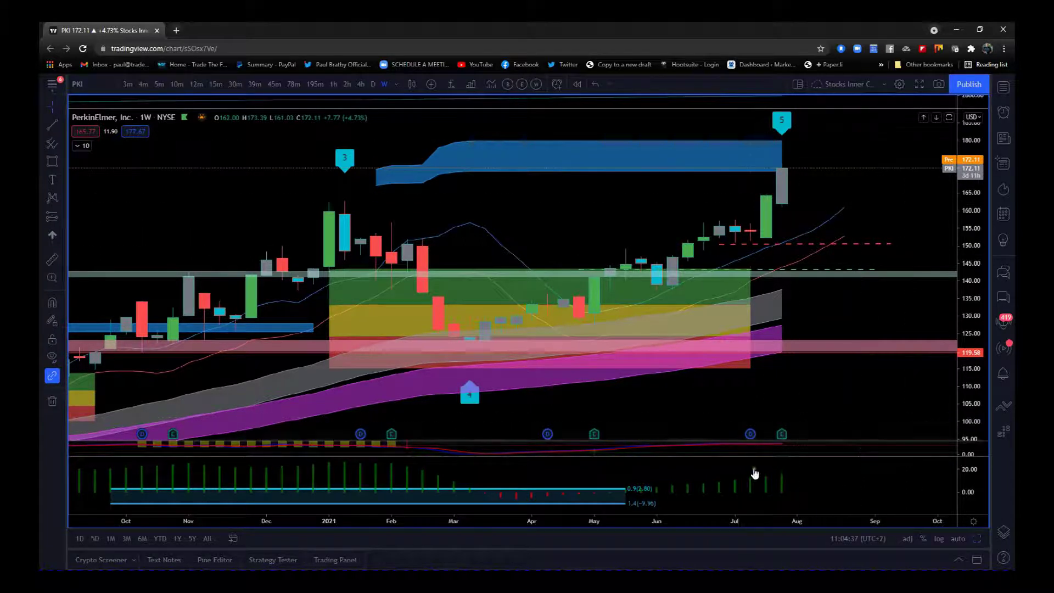
Step: Compress the weekly view and switch to a multi-chart layout with the top-right daily chart active
drag(734, 519, 753, 520)
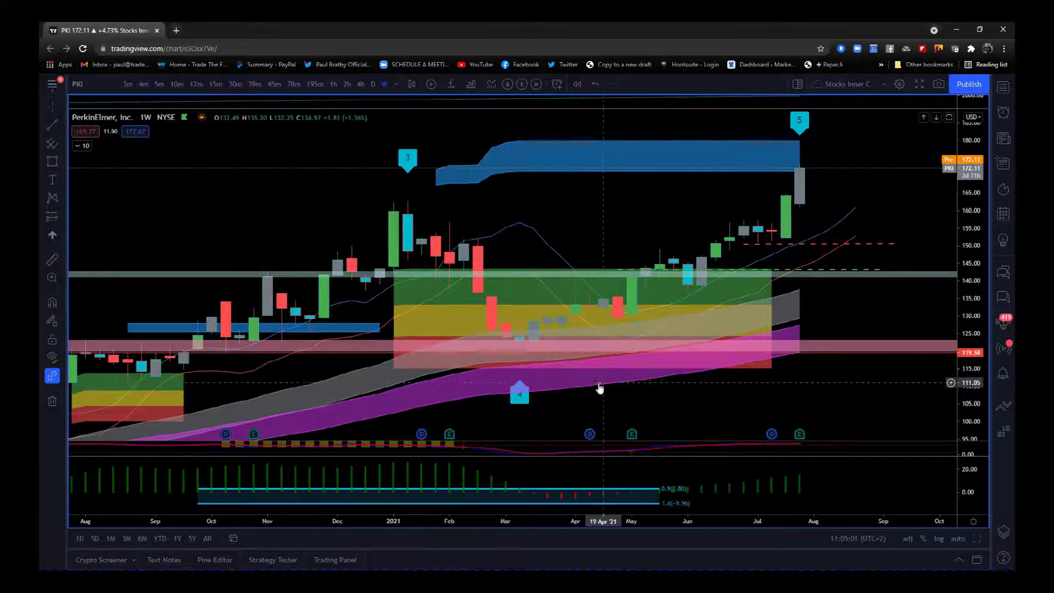
click(978, 539)
click(842, 481)
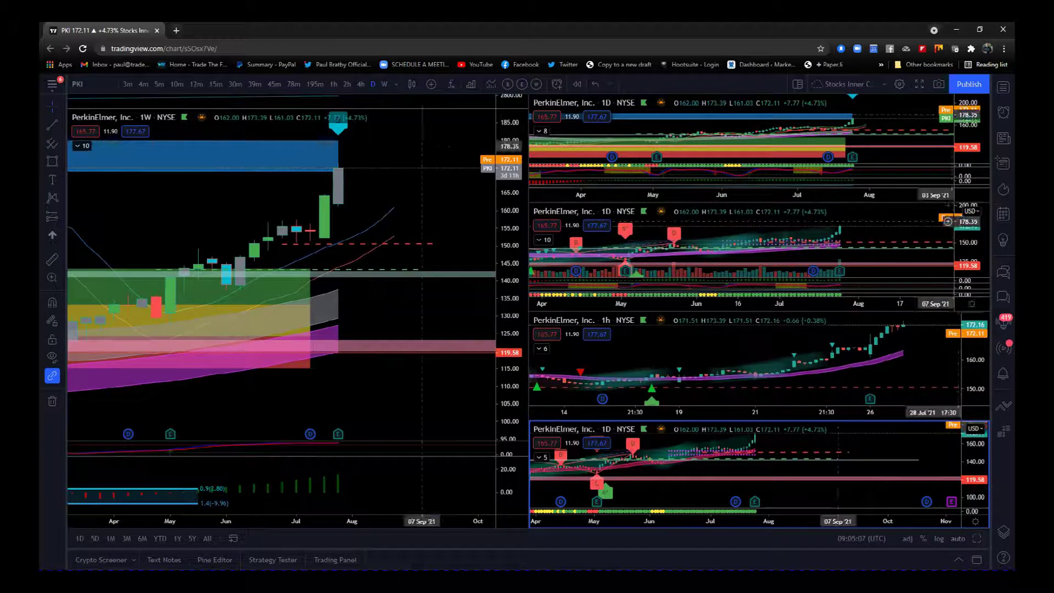
click(956, 144)
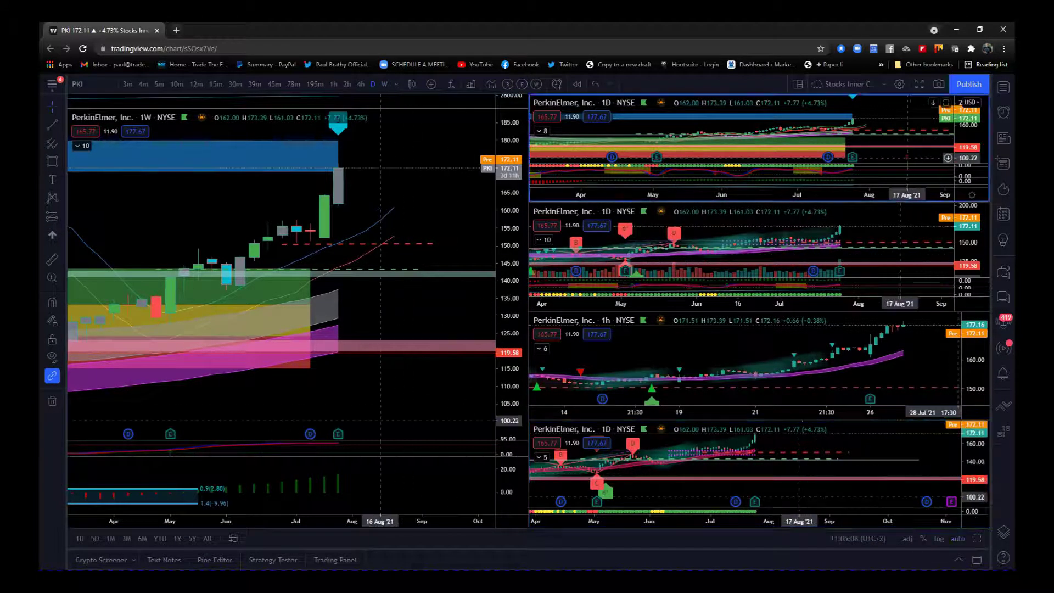
Step: Maximize the daily PKI chart and zoom to Jan–Aug 2021 with prices roughly 100–183
click(978, 539)
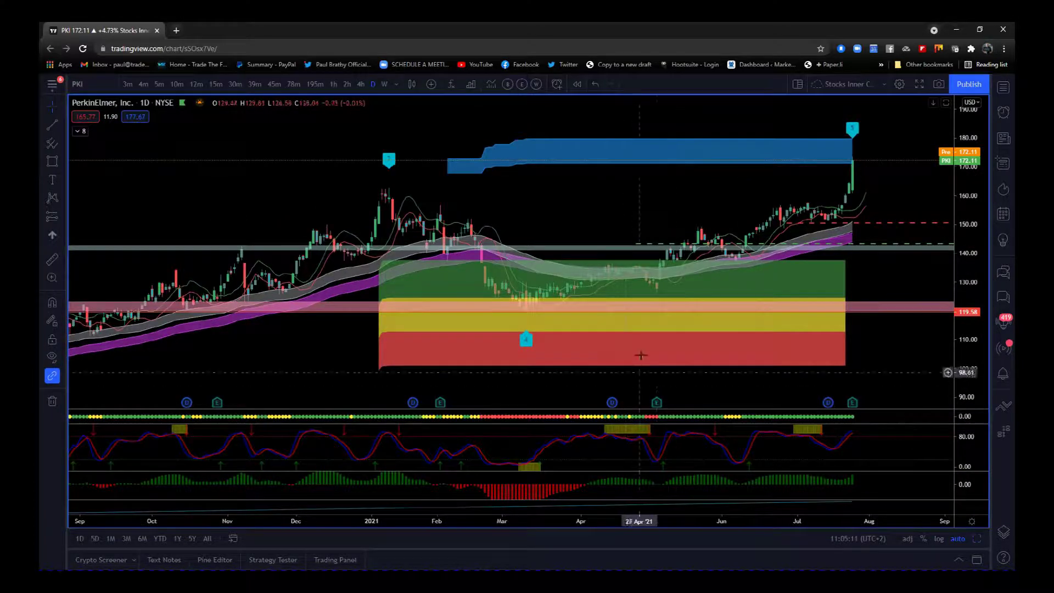
drag(846, 521, 791, 522)
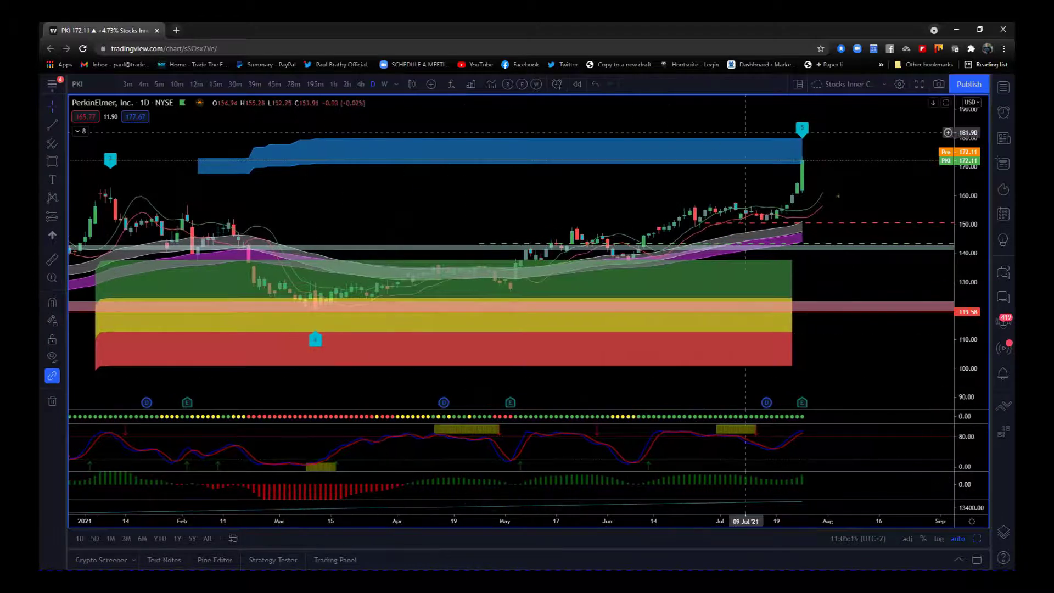
drag(976, 368, 977, 332)
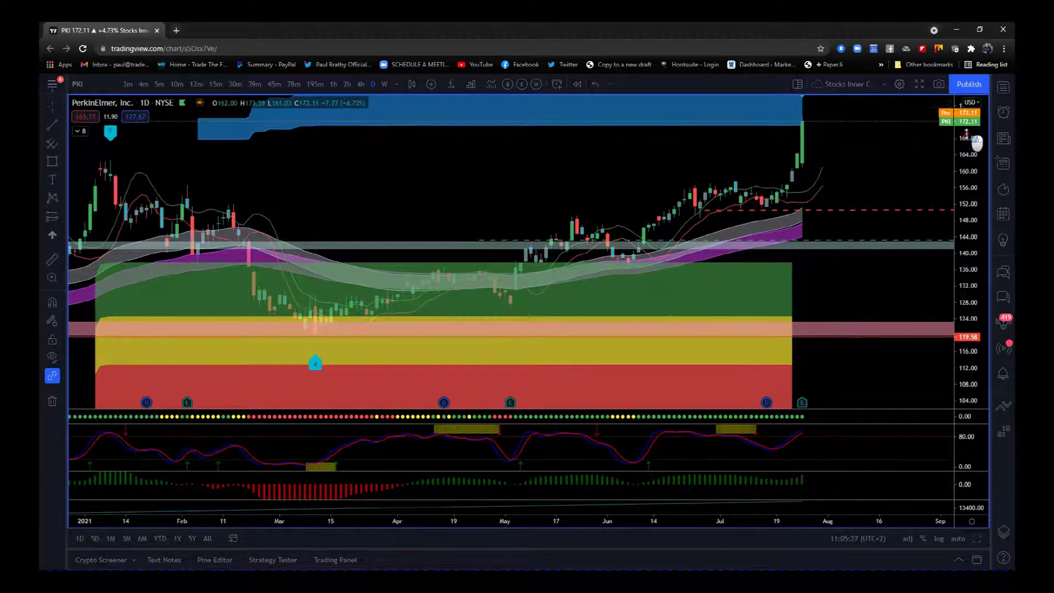
drag(976, 142, 969, 201)
drag(823, 193, 760, 184)
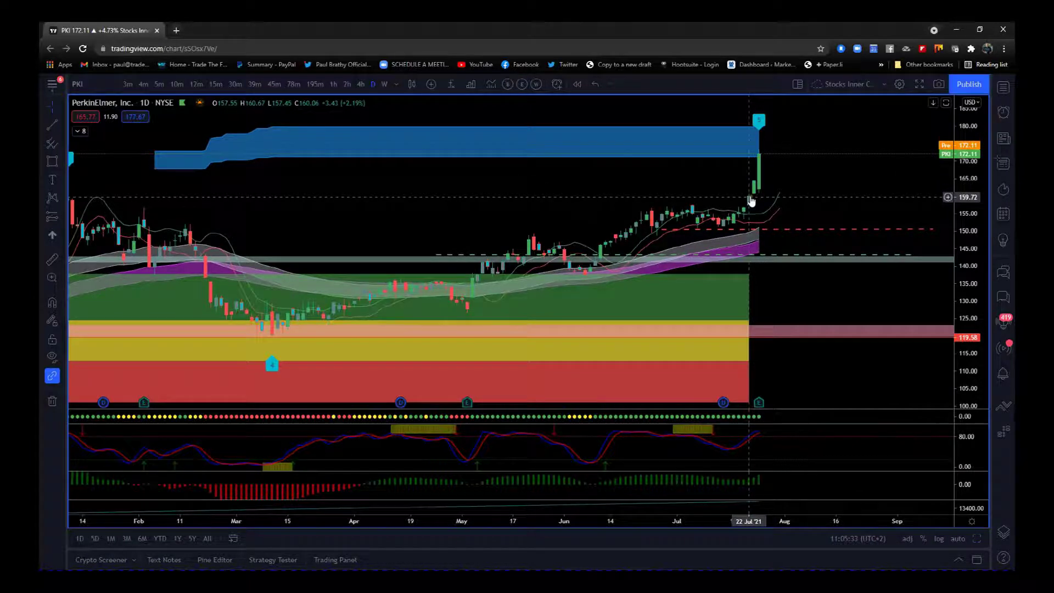
scroll(757, 524, up, 5)
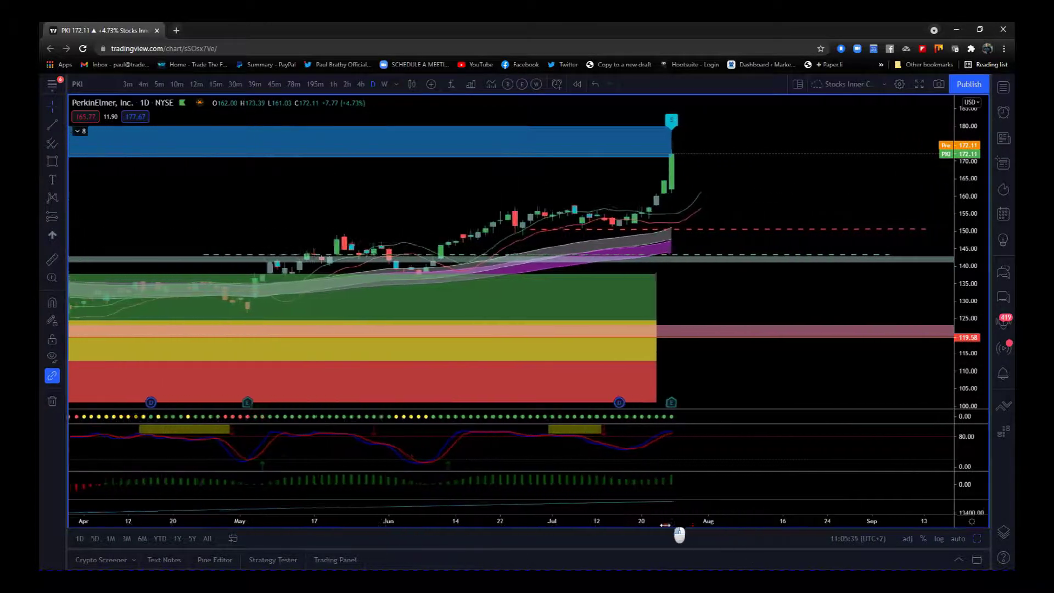
Step: Rescale the daily chart's price and time axes to span December 2020 to the latest candle
drag(728, 307, 743, 332)
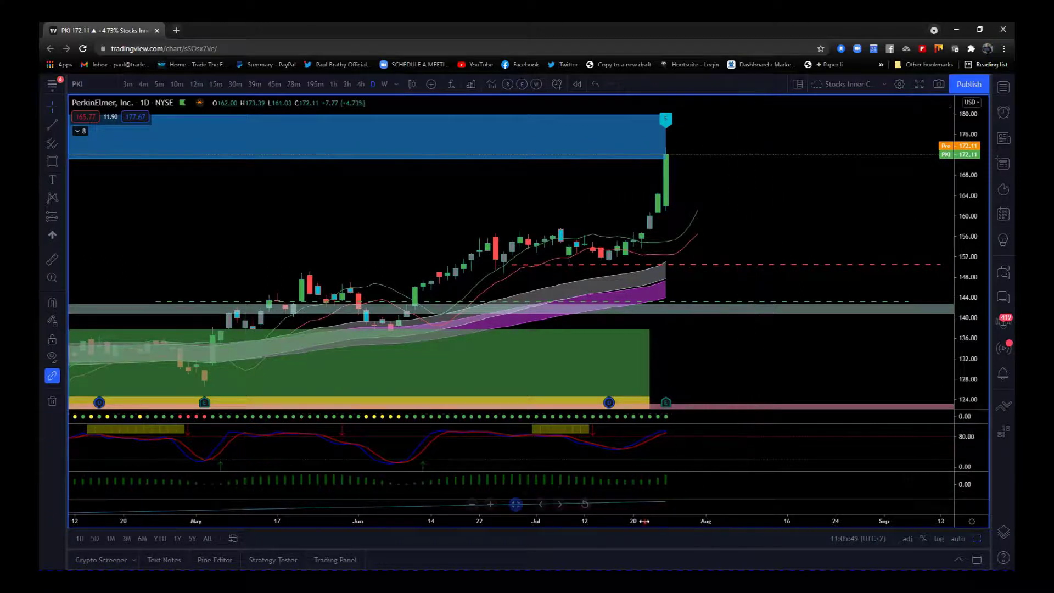
drag(671, 521, 762, 522)
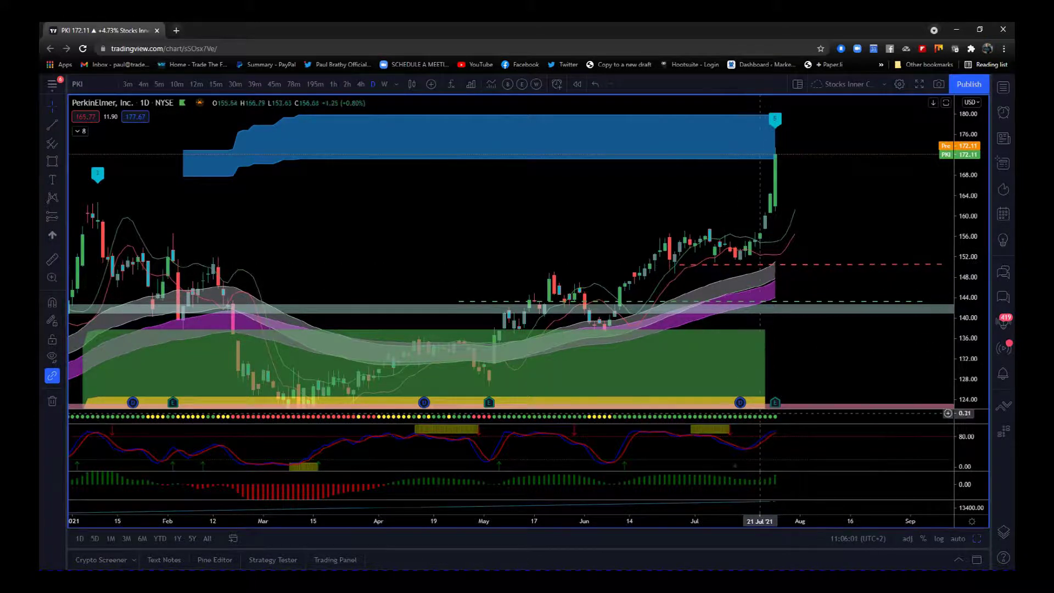
scroll(544, 524, down, 2)
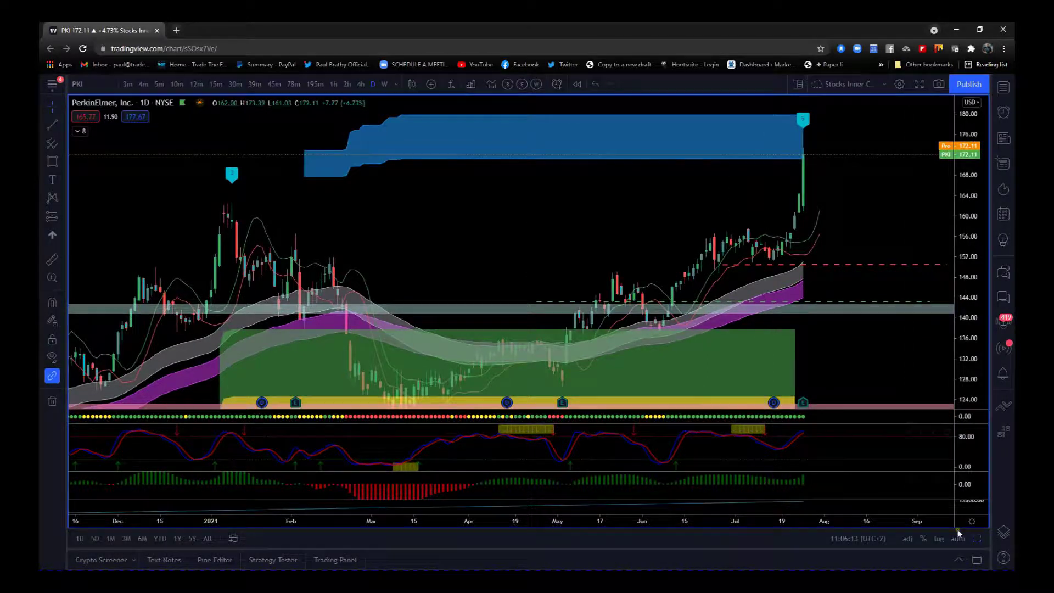
Step: Restore the four-chart layout, maximize the weekly chart and stretch its time scale
click(982, 540)
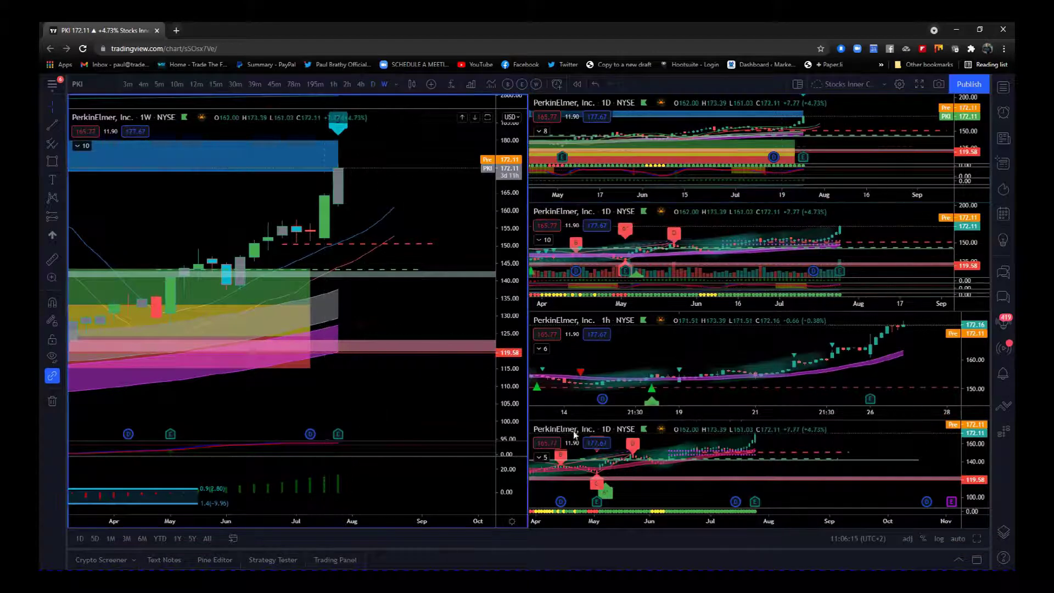
click(976, 539)
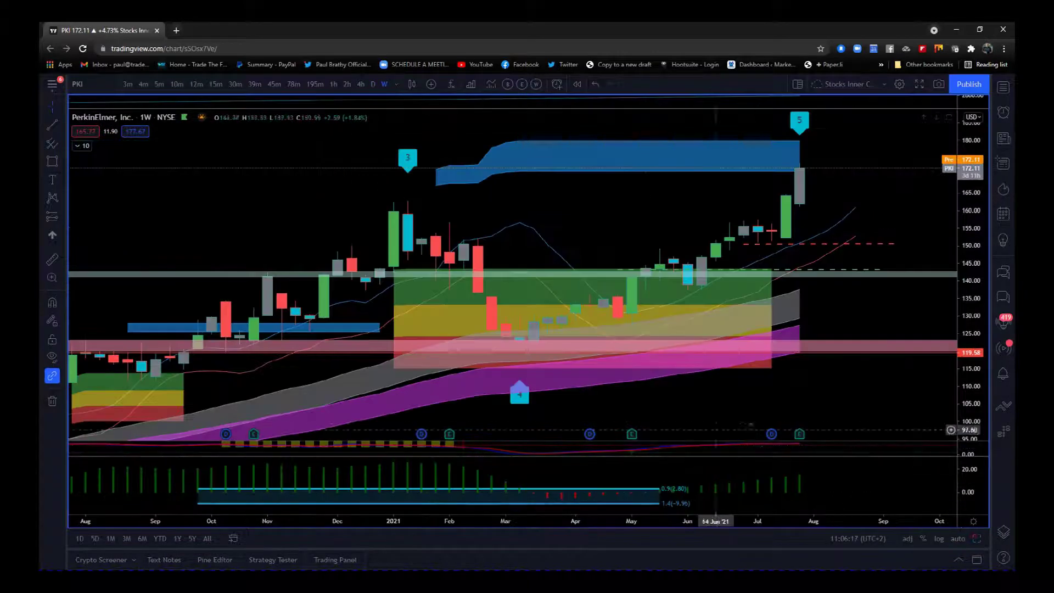
drag(779, 522, 714, 517)
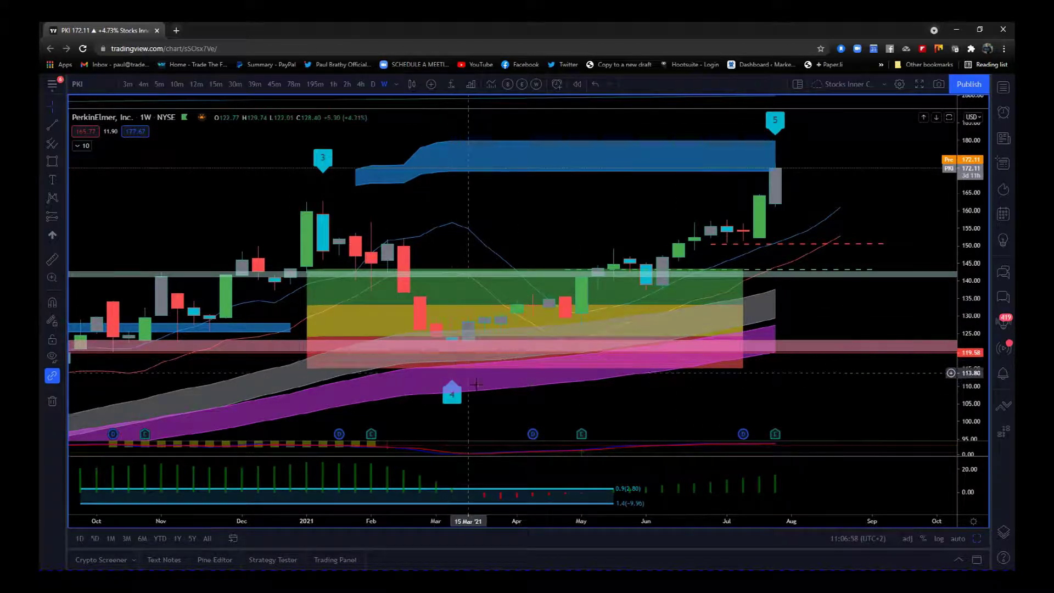
Step: Enlarge the weekly oscillator pane, nudge the chart down, and compress time back to mid-2020
drag(485, 450, 485, 401)
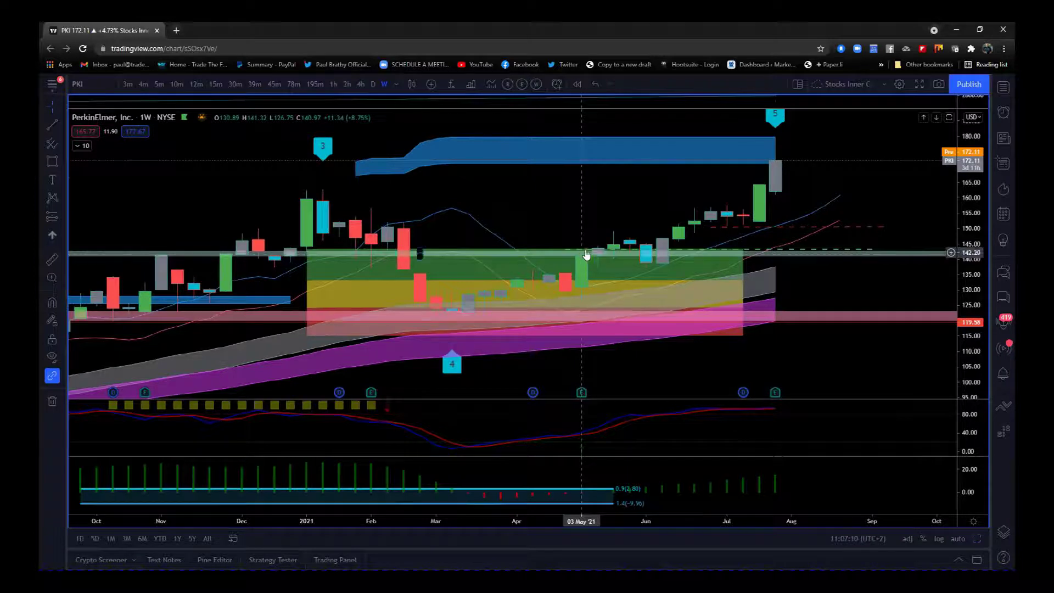
drag(898, 188, 899, 197)
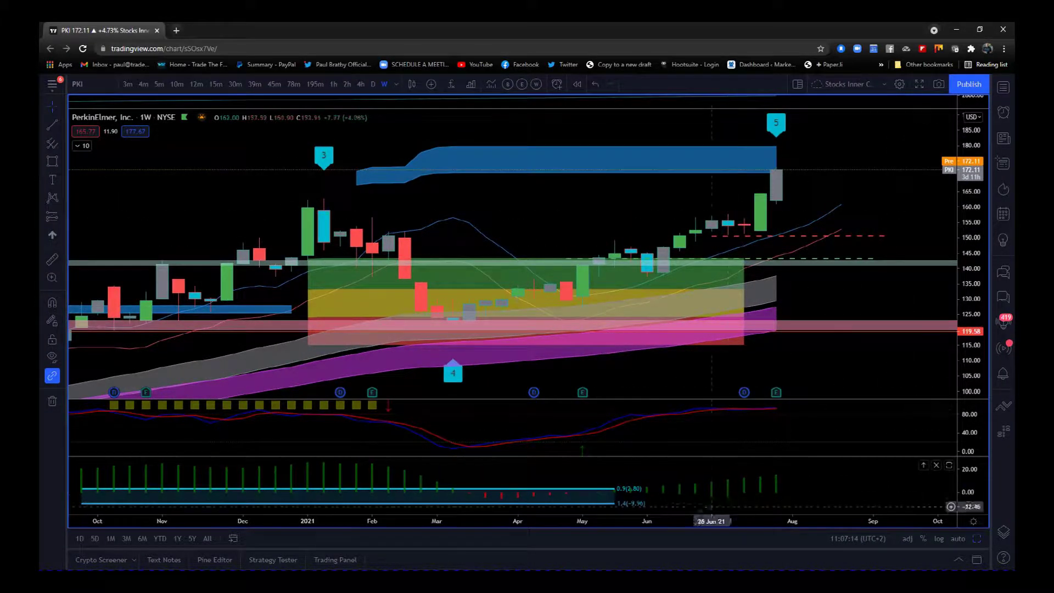
drag(670, 522, 664, 522)
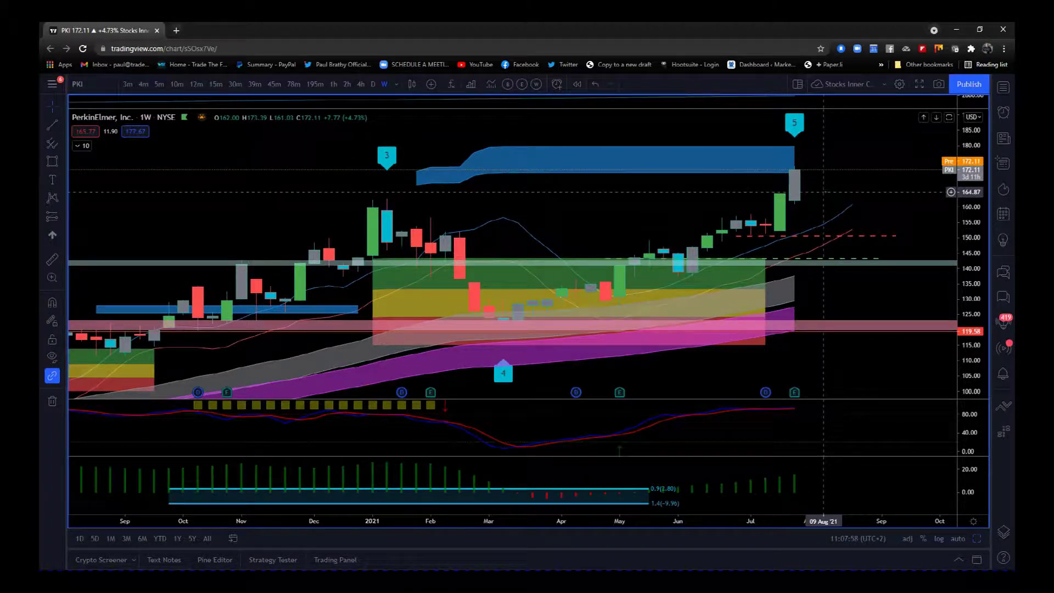
drag(728, 523, 779, 520)
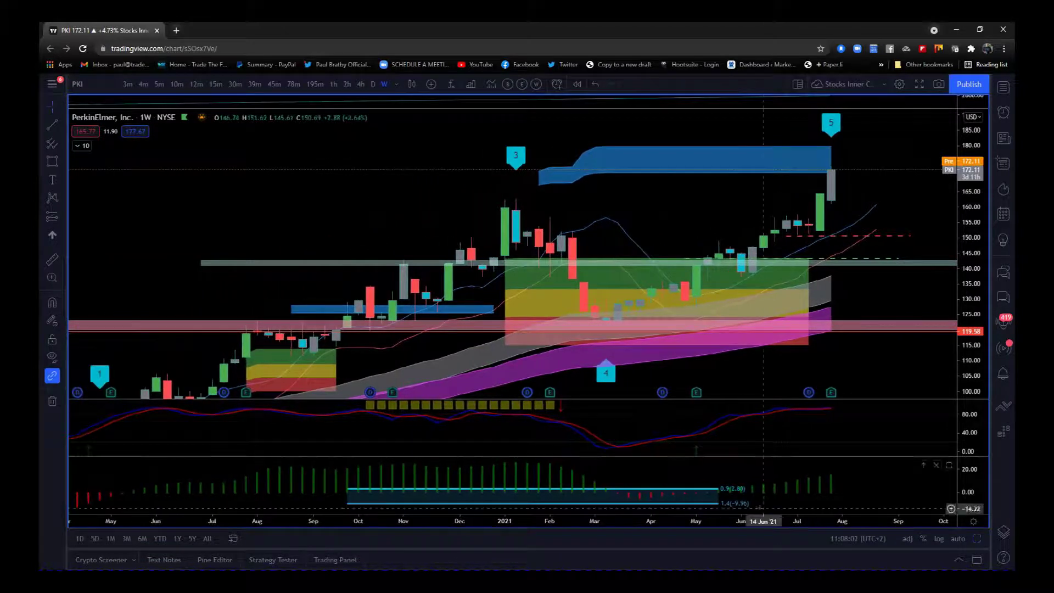
Step: Rescale and pan the weekly chart to span May 2020 onward, showing the wave 1 label
drag(740, 523, 632, 535)
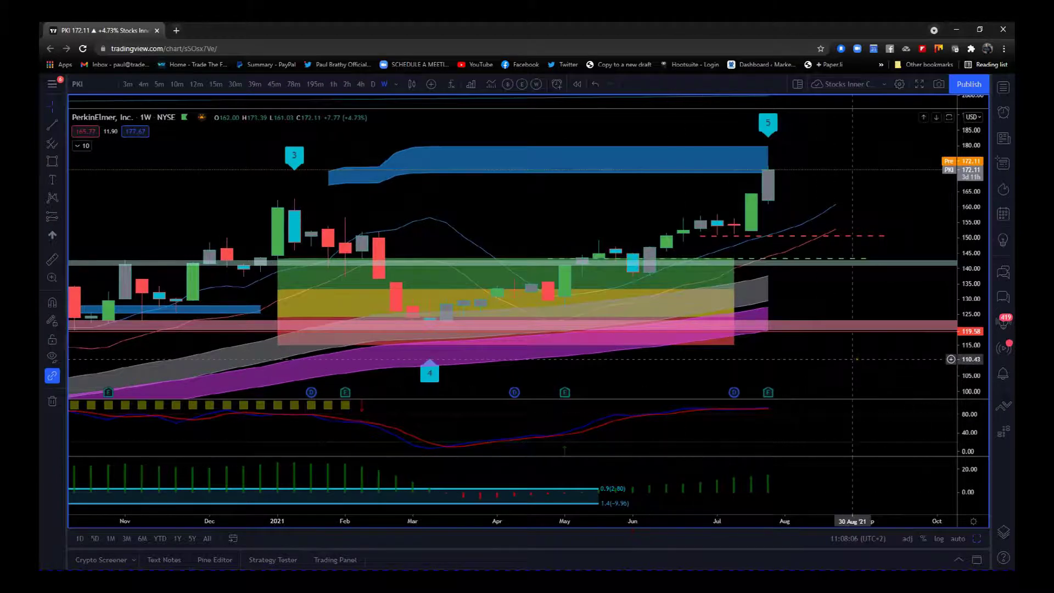
drag(859, 360, 872, 369)
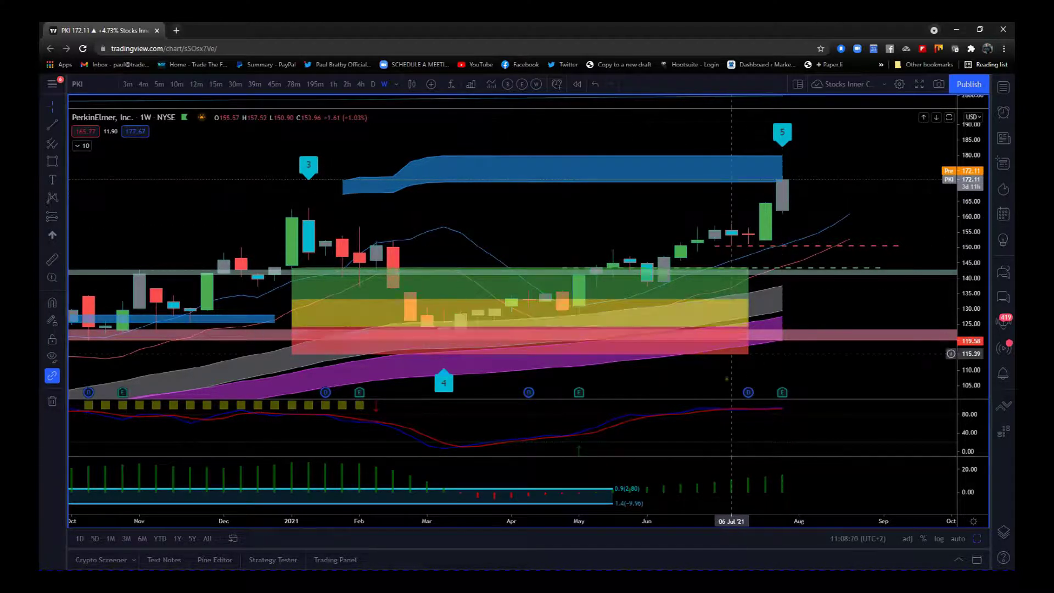
drag(687, 522, 780, 523)
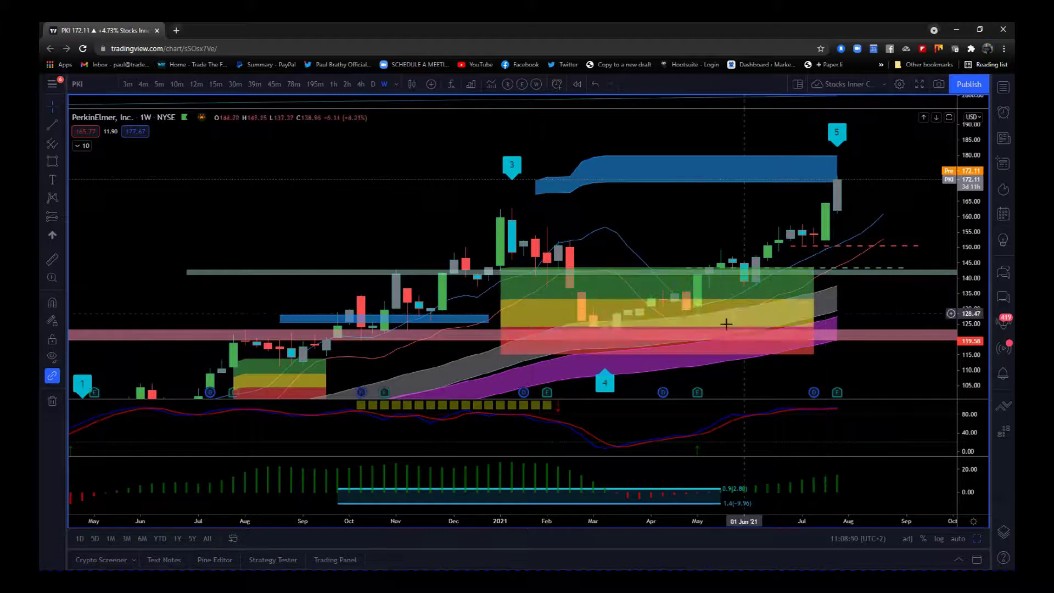
Step: Rescale the weekly PKI time axis and pan so the chart spans September 2020 to December 2021
drag(795, 521, 737, 521)
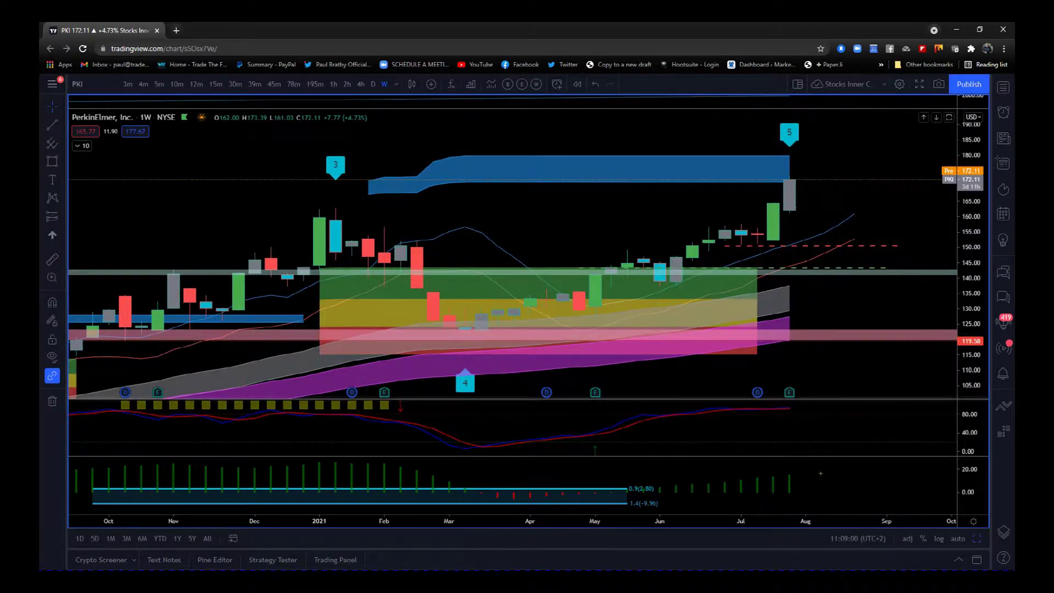
drag(792, 519, 842, 528)
drag(854, 372, 755, 366)
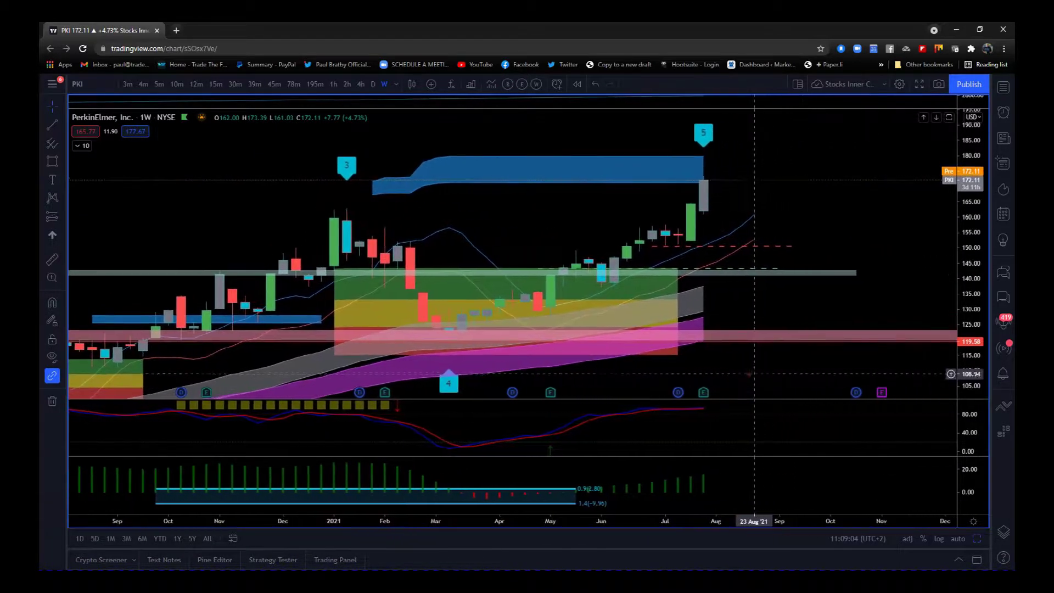